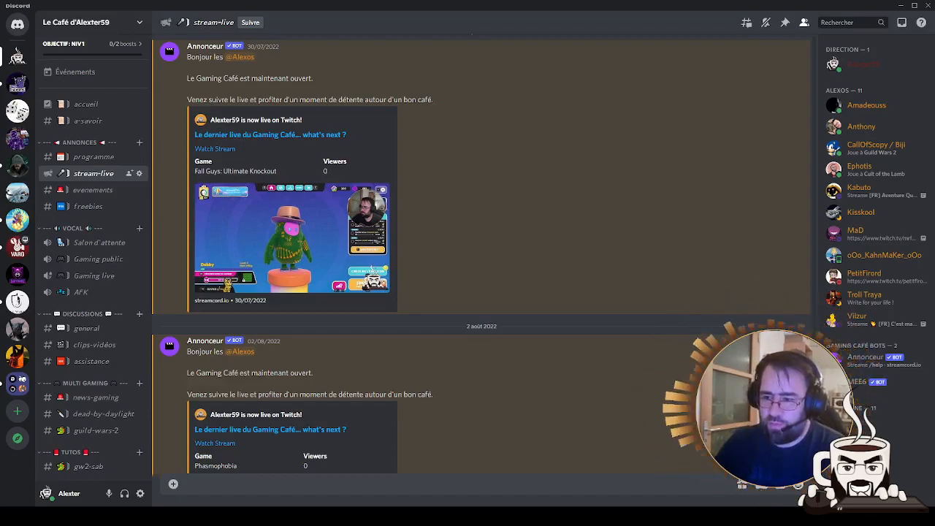
Switch to the Streamcord website in the browser, open its dashboard and authorize its access to the Discord account
key(alt+Tab)
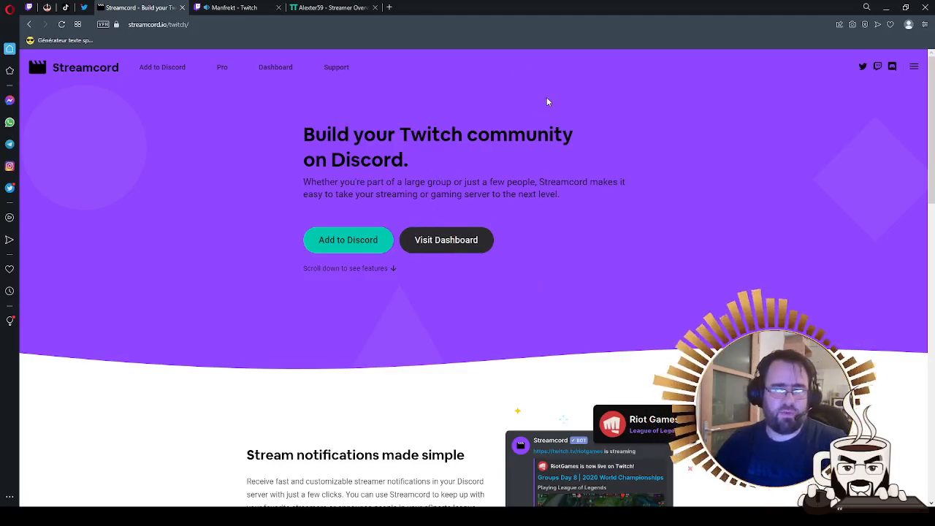
click(482, 241)
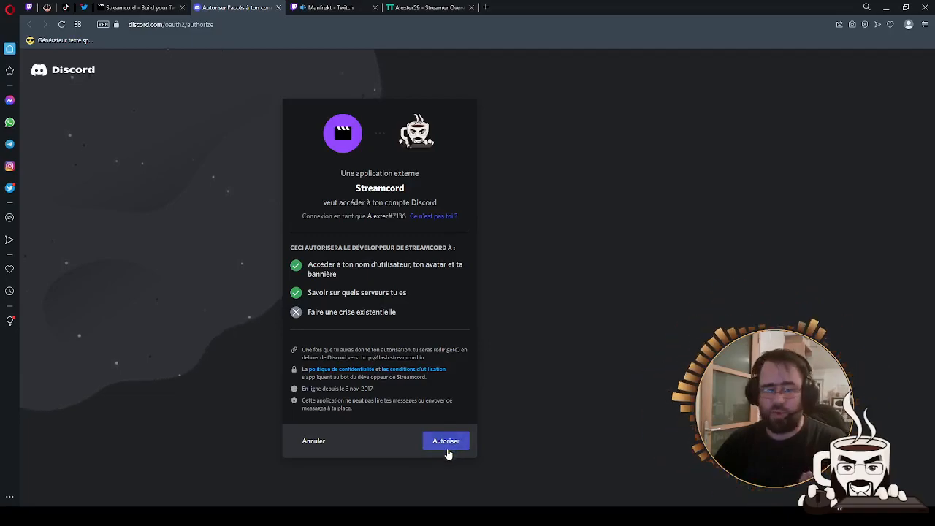
click(445, 442)
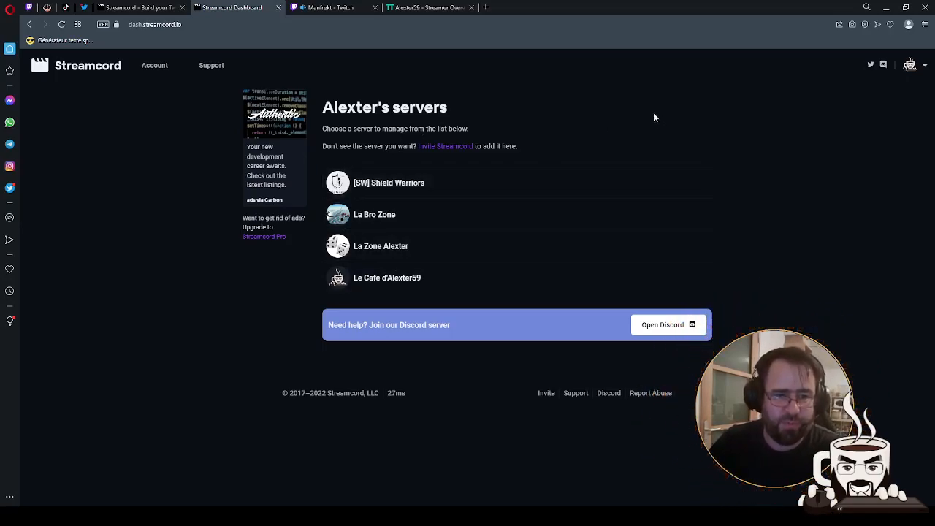
click(442, 147)
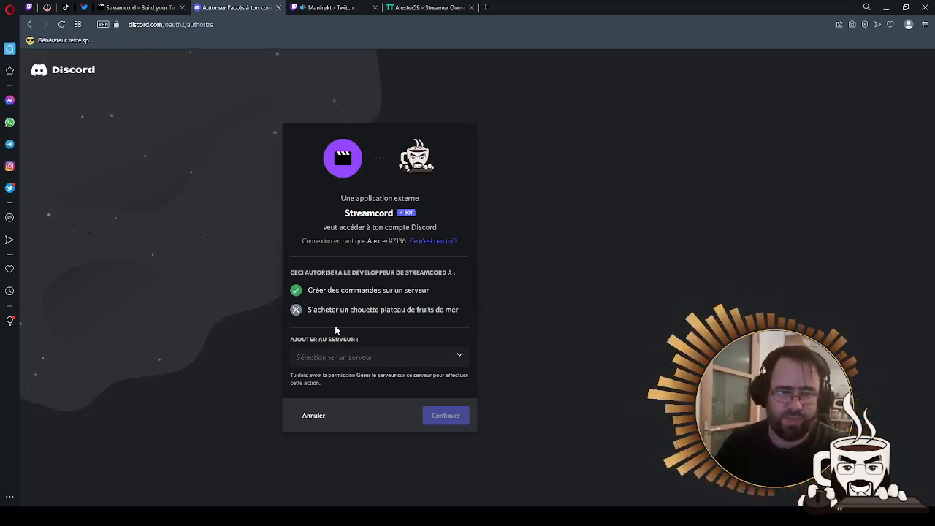
click(411, 358)
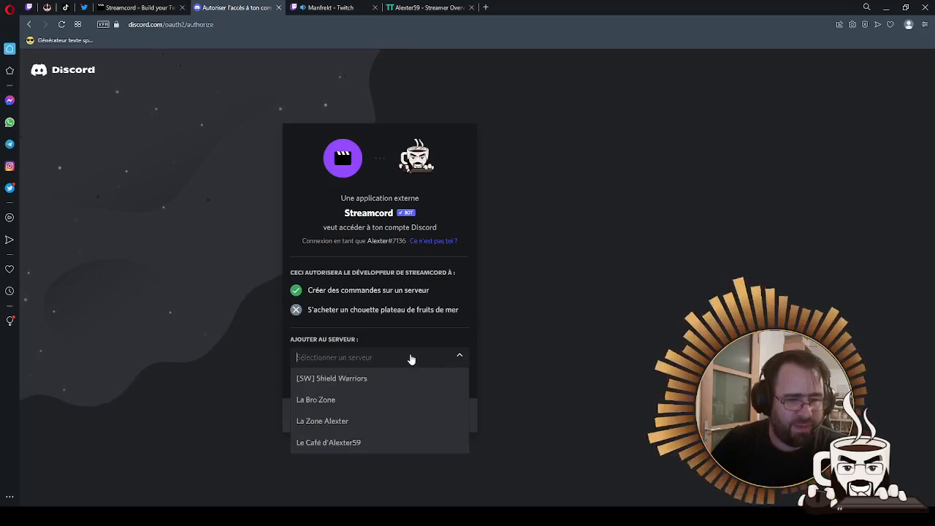
click(367, 338)
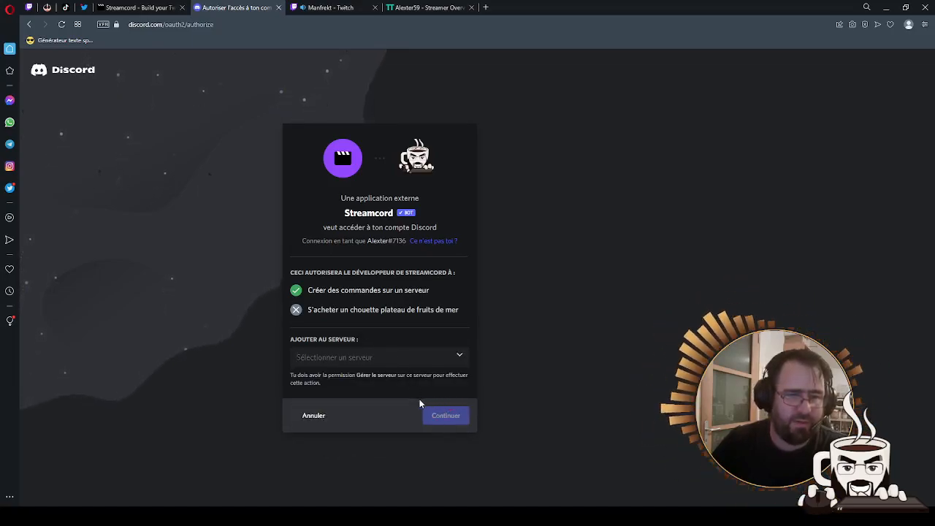
click(313, 416)
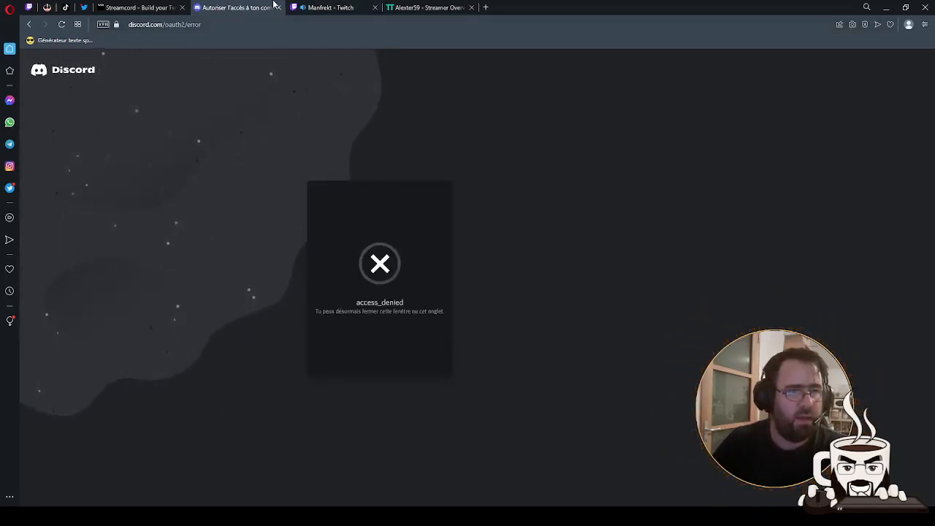
click(279, 8)
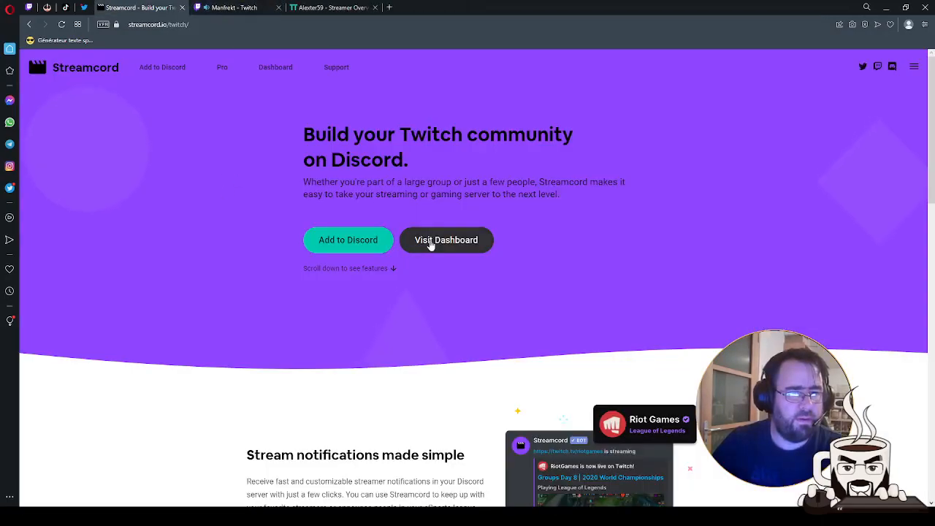
Open the Le Café d'Alexter59 server in the Streamcord dashboard and dismiss the Spyglass announcement
click(435, 241)
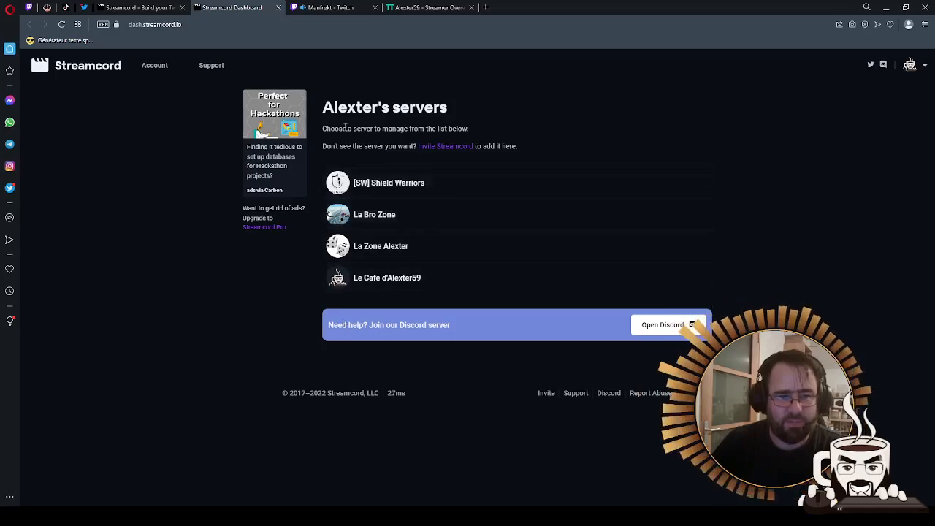
click(407, 280)
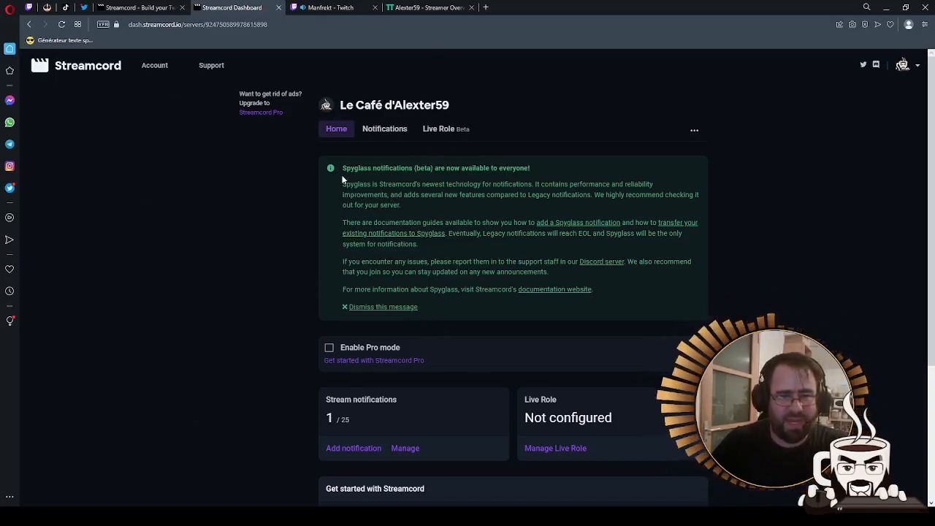
click(398, 307)
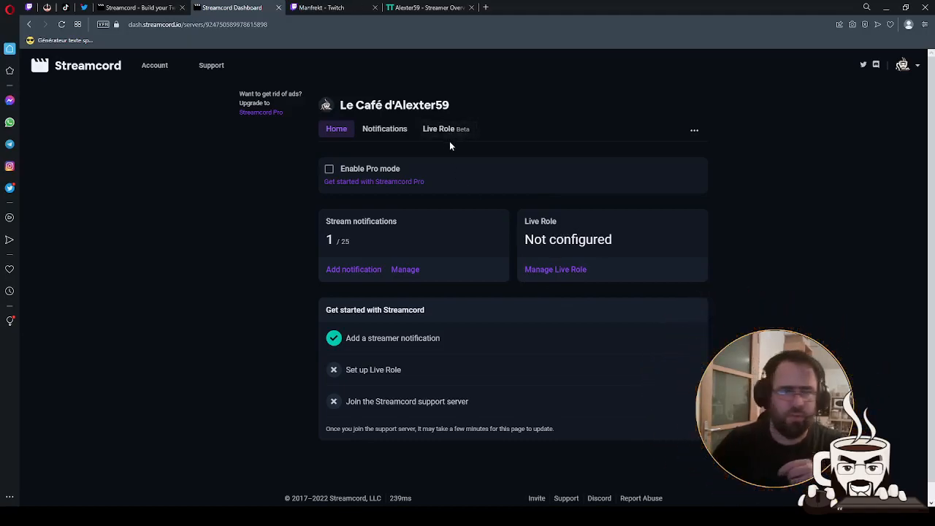
Look over the Live Role page and the settings of the existing stream-live notification without changing them
click(430, 130)
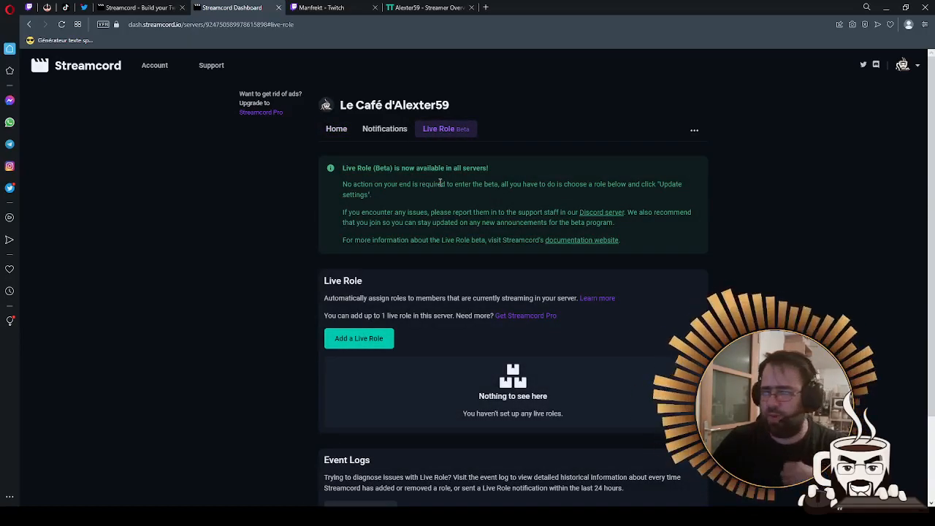
click(335, 129)
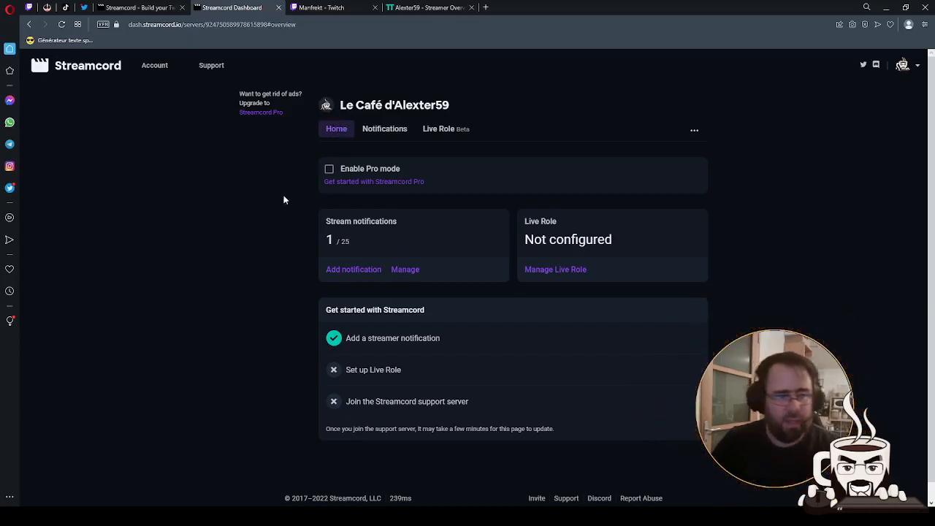
click(411, 270)
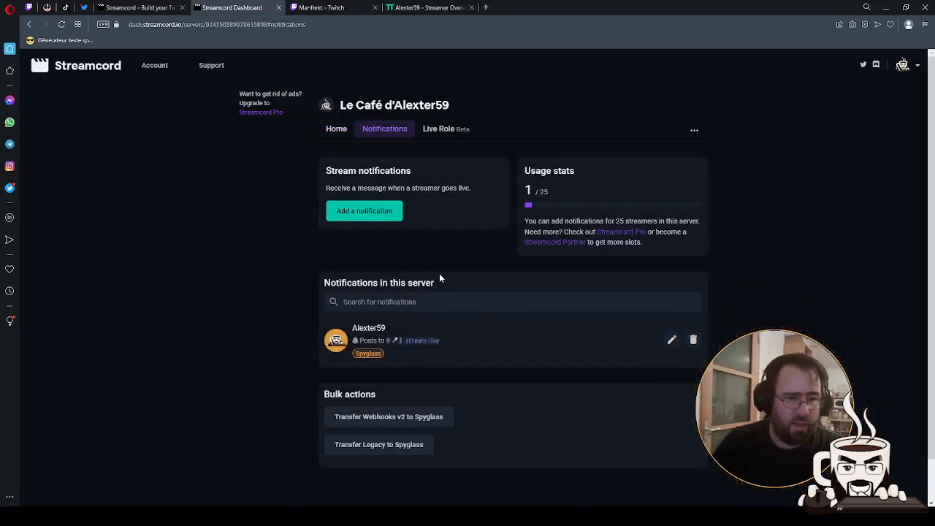
click(428, 300)
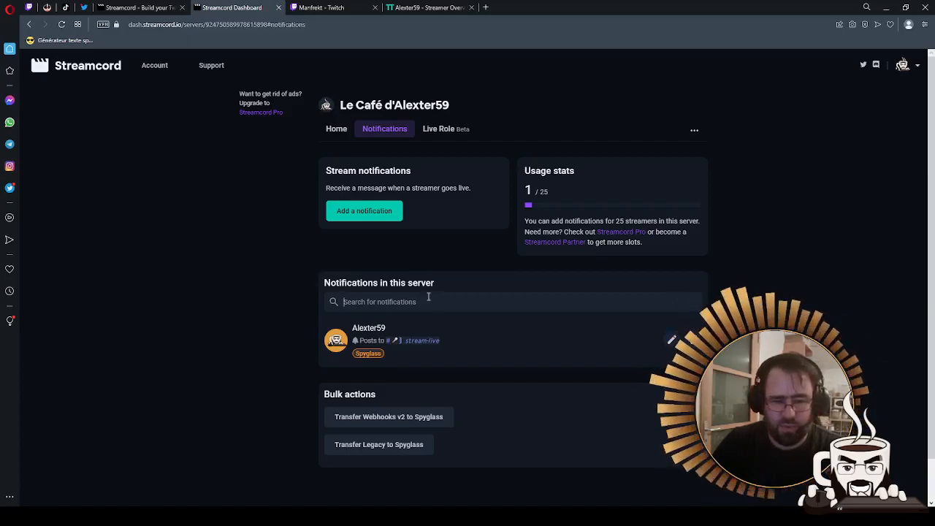
scroll(470, 309, down, 1)
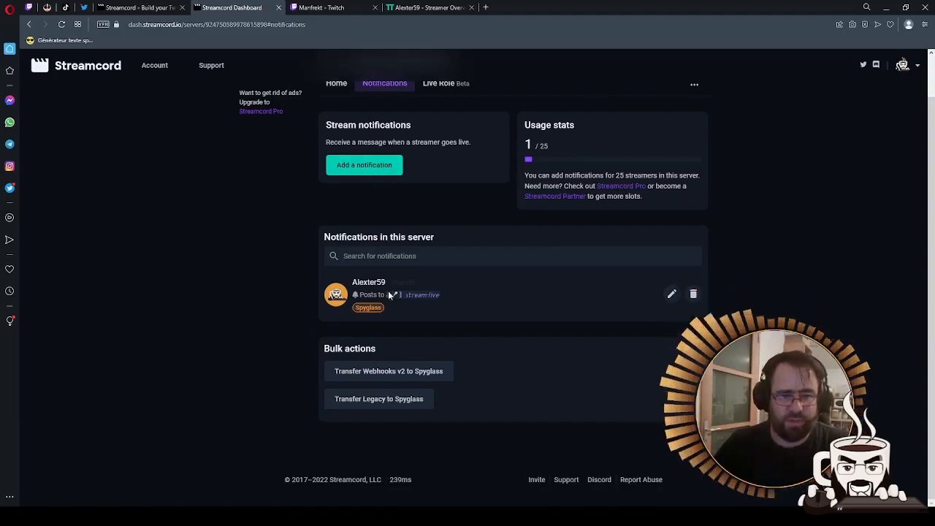
click(670, 295)
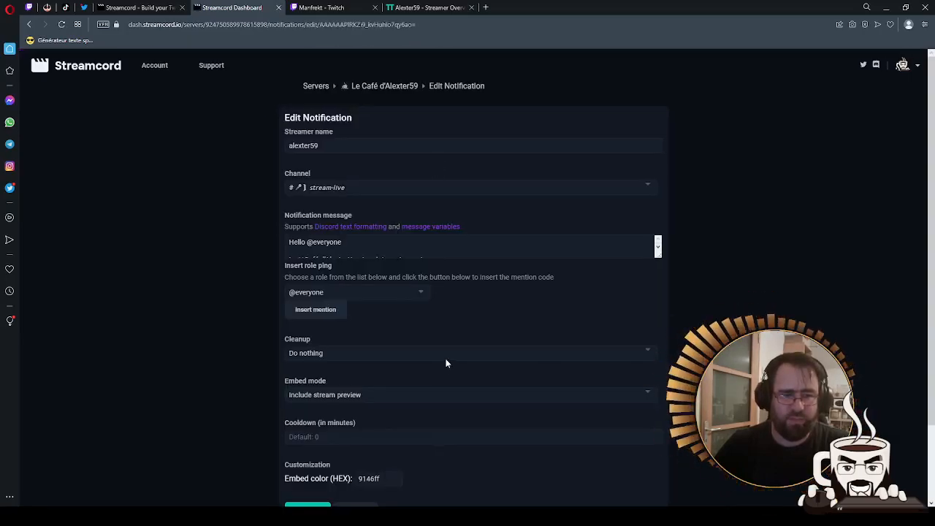
scroll(446, 363, down, 2)
click(355, 421)
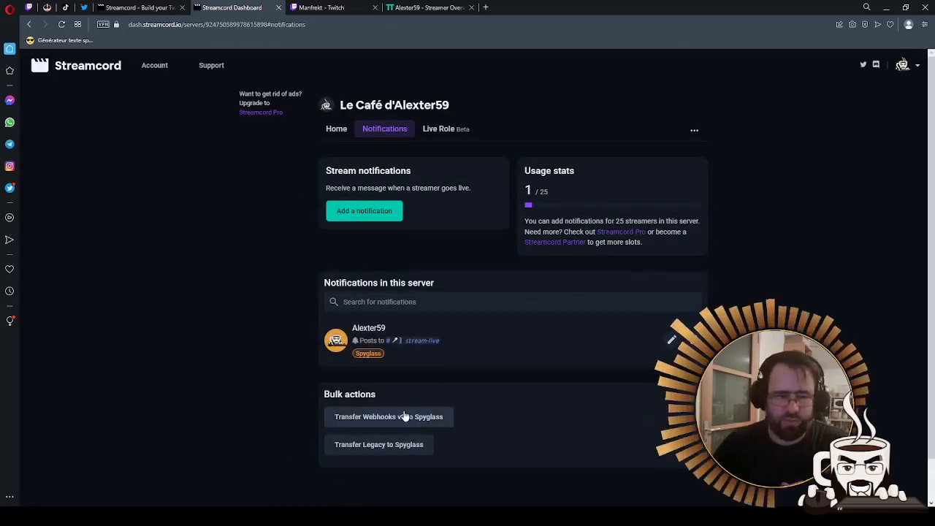
Start a new stream notification, enter the streamer's Twitch name and keep accueil as the posting channel
click(379, 210)
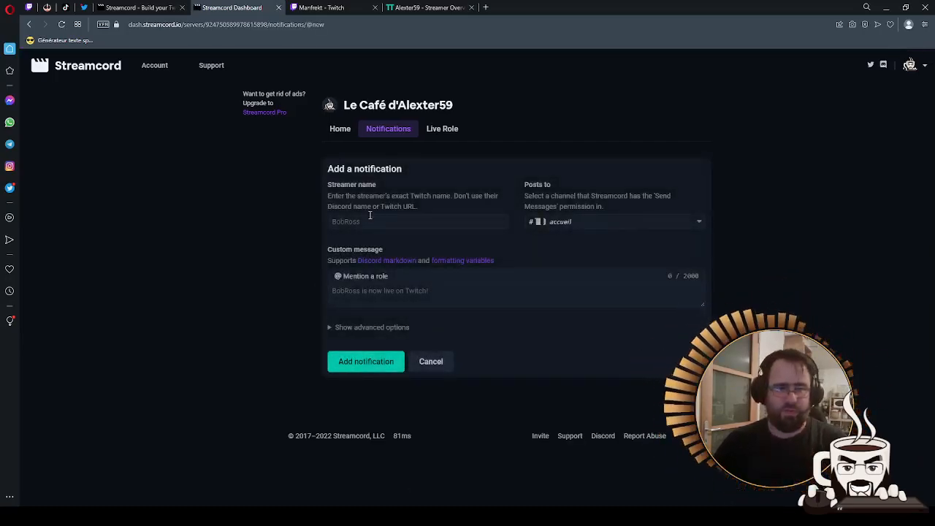
click(370, 219)
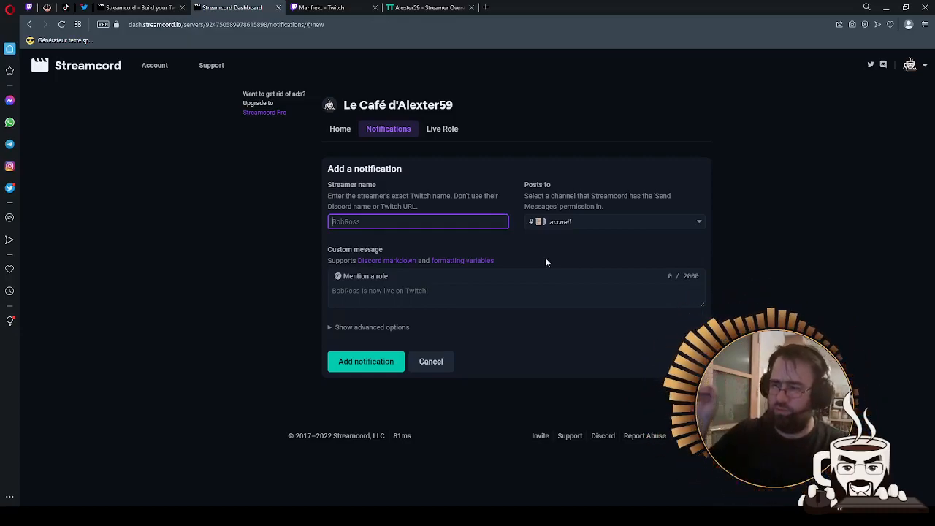
text(alexter59)
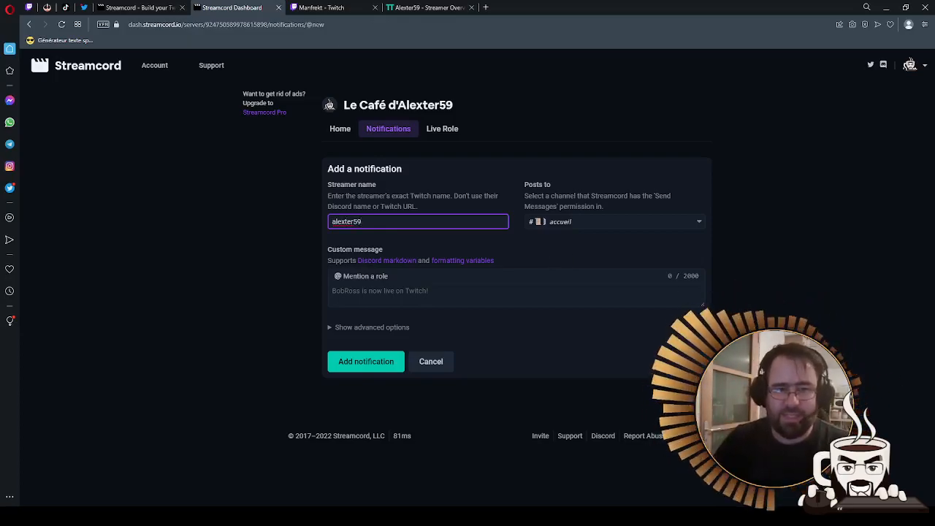
click(598, 219)
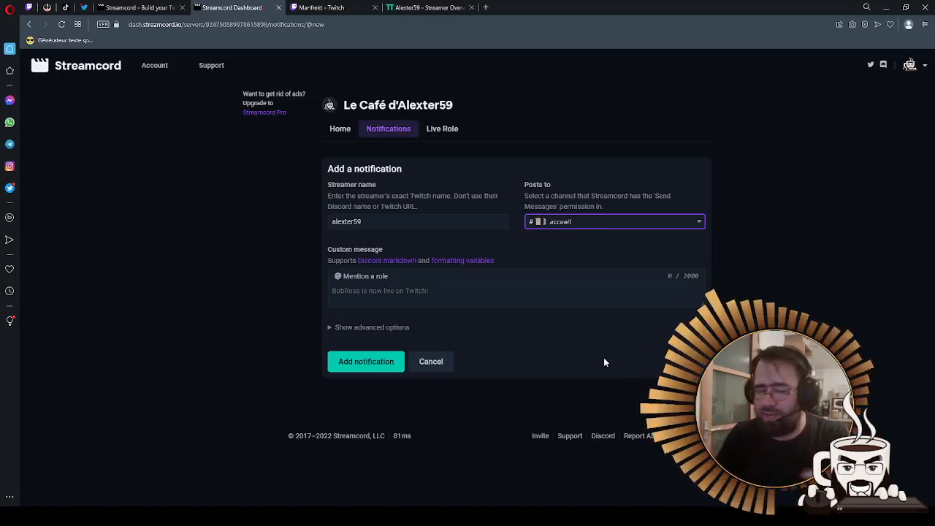
Write the custom message "Bonjour bla", followed by a blank line and "bla bla bla bla"
click(494, 285)
text(Bonjour )
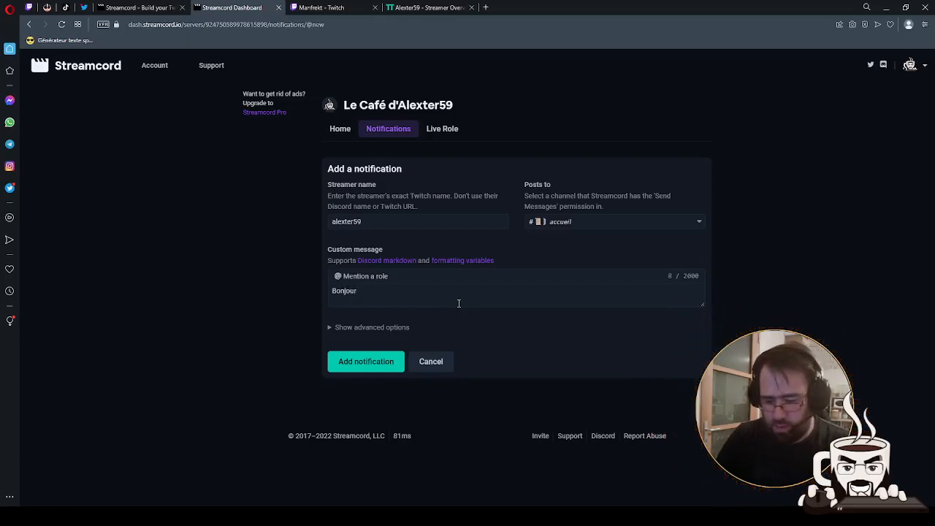
text(bla)
key(Return)
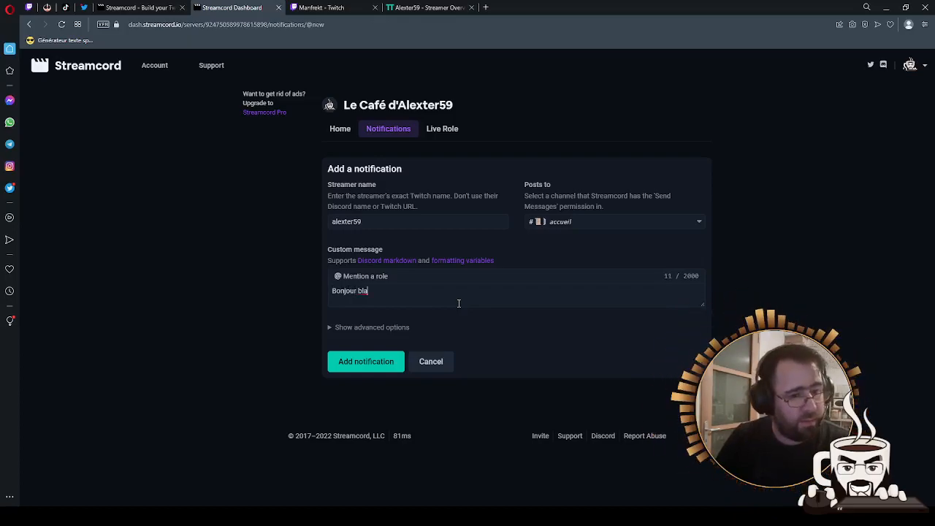
key(Return)
text(bla bl)
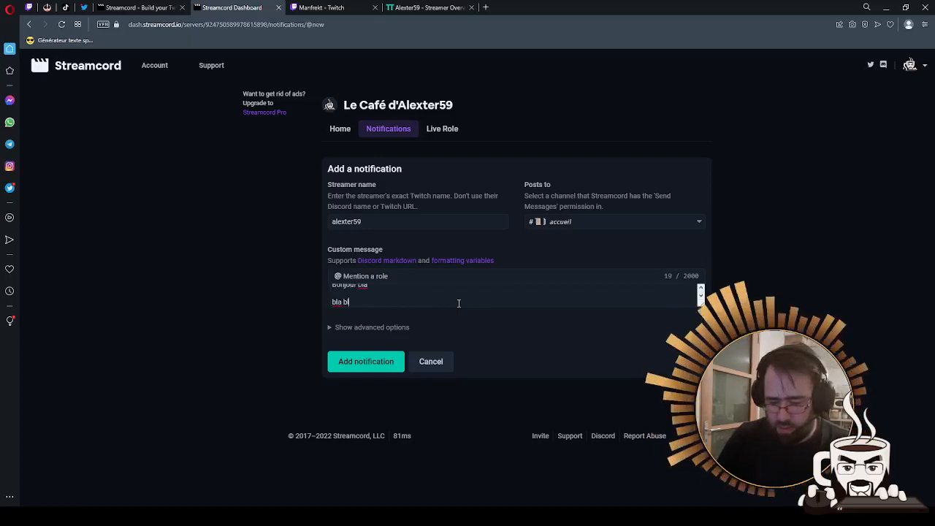
text(a bla bla)
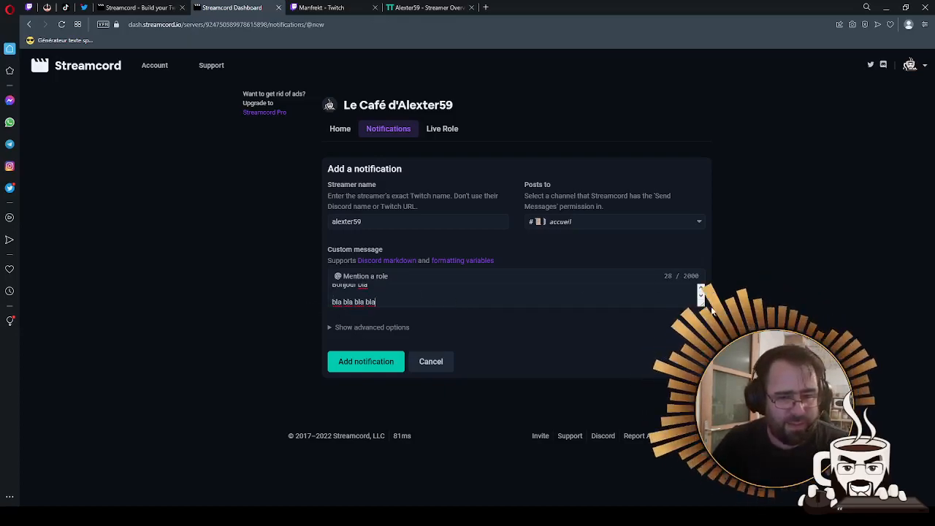
drag(701, 303, 699, 404)
click(386, 290)
key(BackSpace)
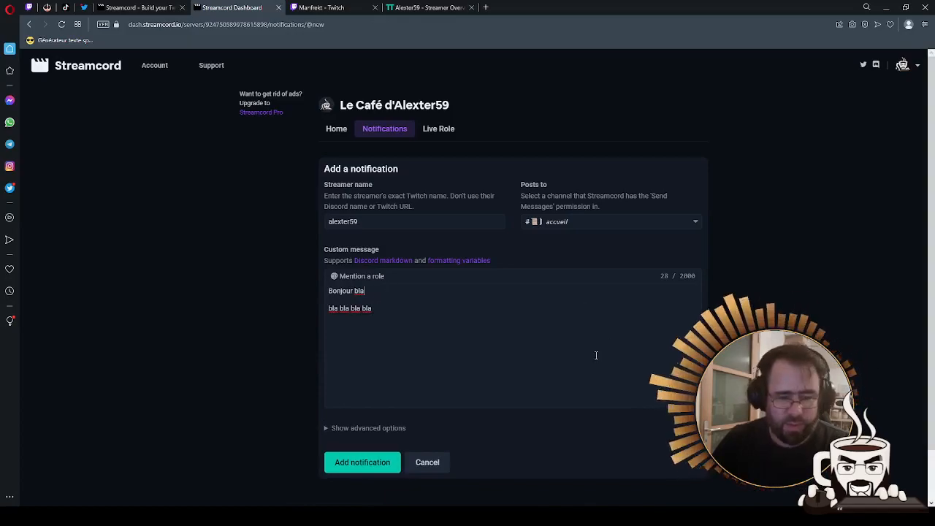
key(BackSpace)
key(BackSpace)
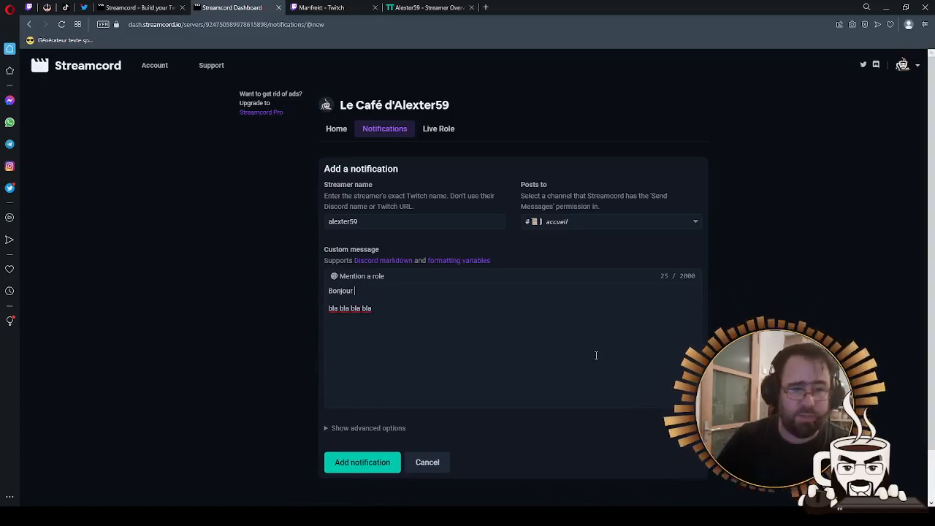
click(362, 277)
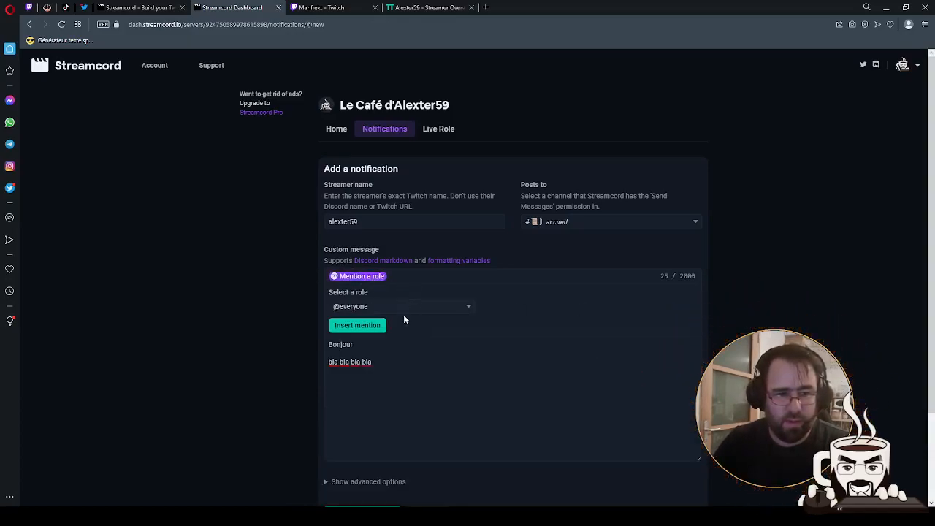
click(378, 326)
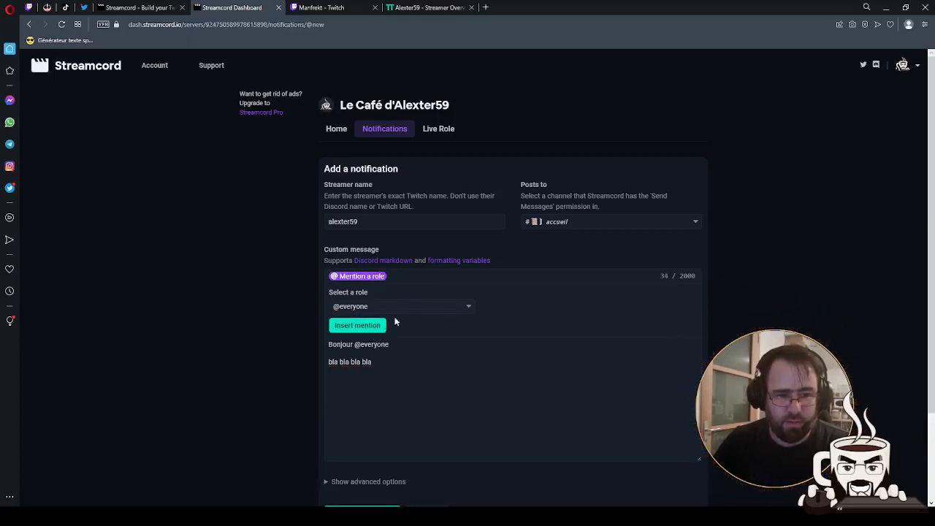
Insert a mention of the Alexos role at the end of the custom message's last line
click(405, 312)
click(385, 392)
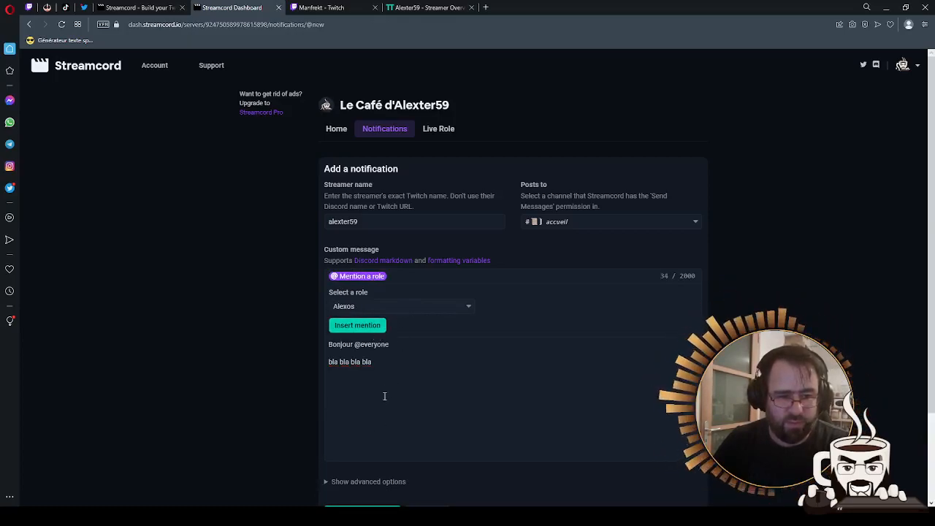
click(354, 326)
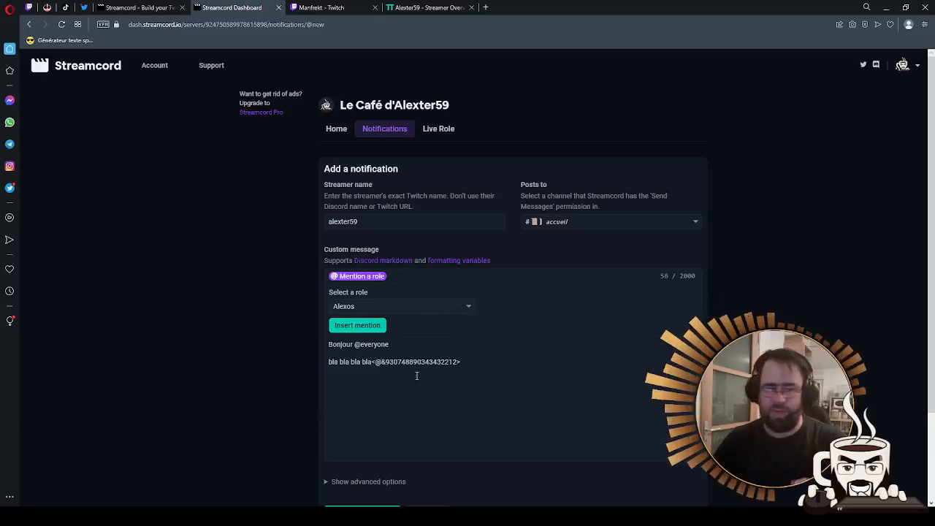
Add a space between the last line's text and the Alexos mention code
click(373, 363)
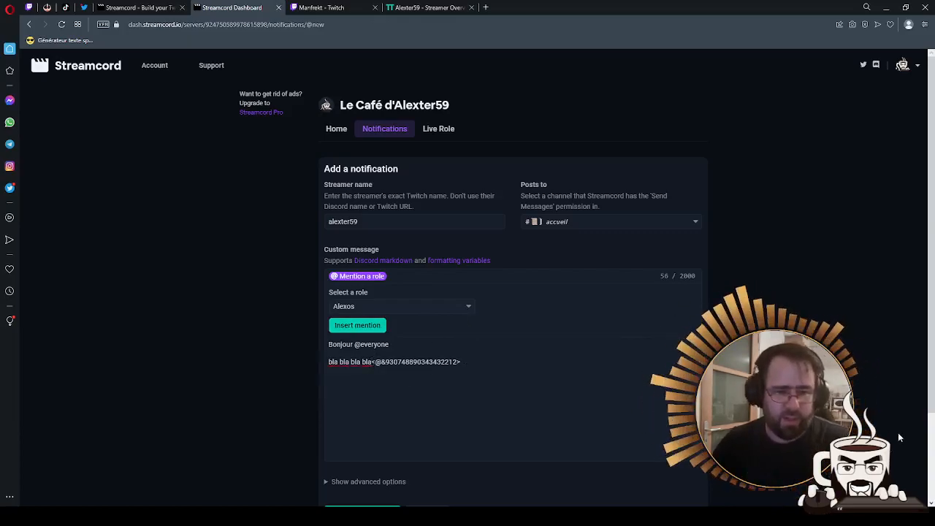
key(End)
key(Left)
key(Left)
key(Left)
key(Left)
key(Left)
key(Left)
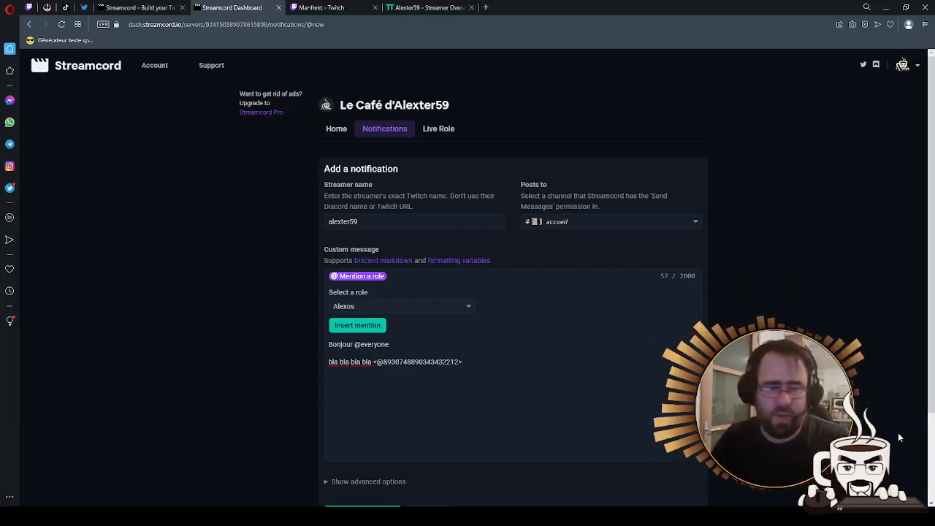
key(Left)
key(Left)
key(Left)
key(Left)
key(Left)
key(Left)
key(Left)
key(Left)
key(Left)
key(Left)
key(Left)
key(Left)
key(Left)
key(Left)
key(Left)
key(Left)
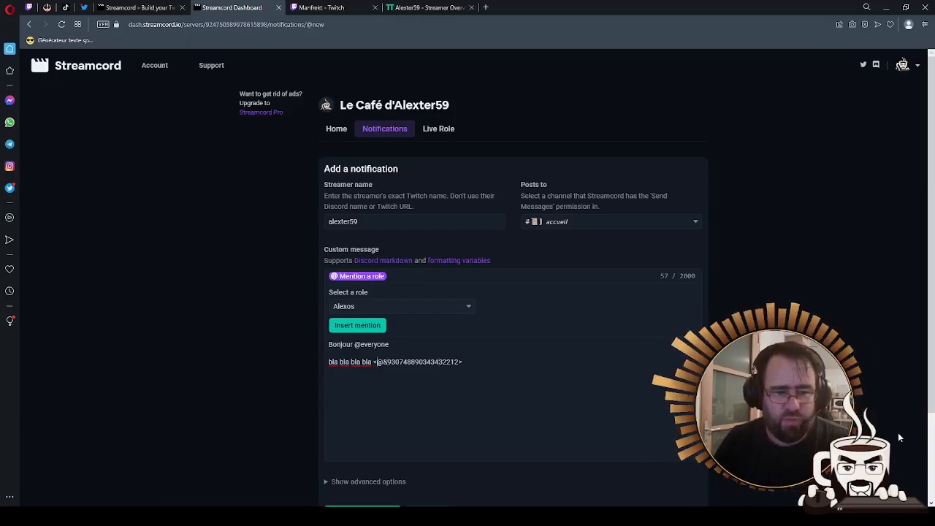
Remove the Alexos role mention code from the end of the custom message's last line
key(shift+End)
key(Delete)
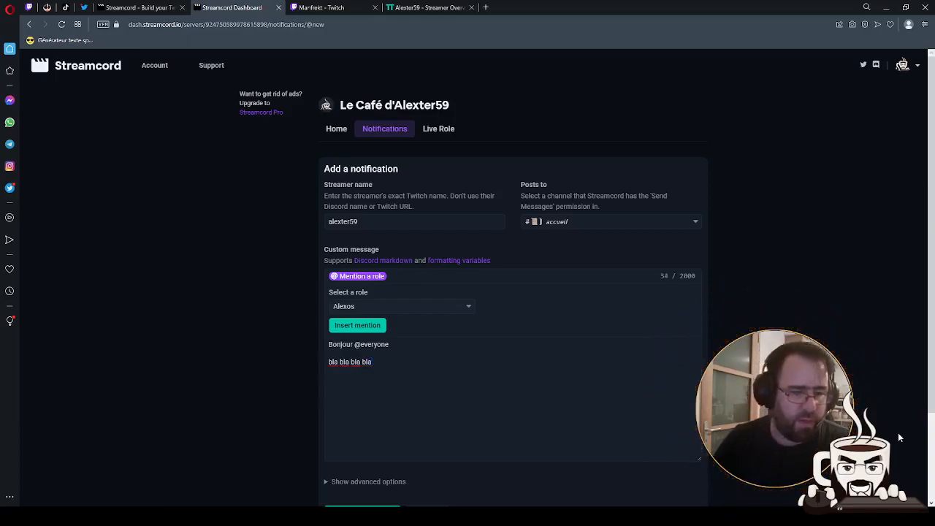
Expand the notification's advanced options and enable Use Spyglass
scroll(899, 364, down, 1)
click(405, 371)
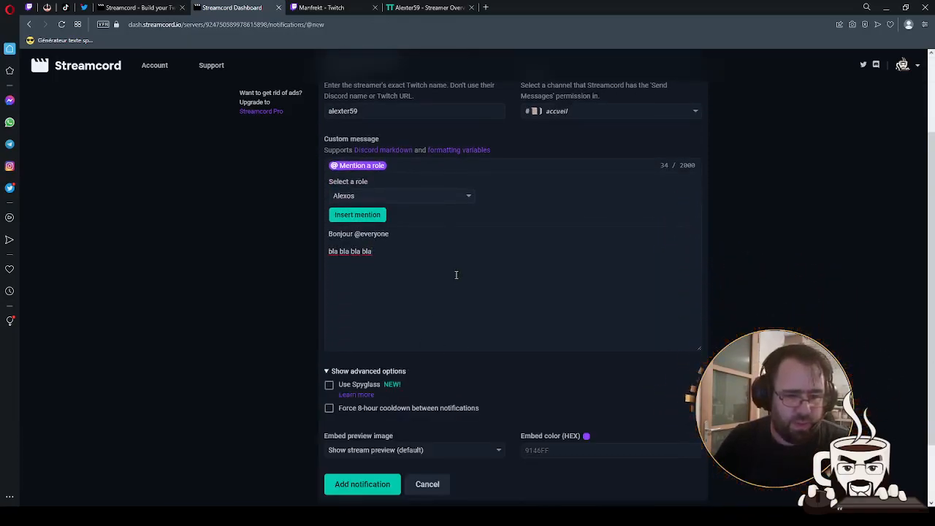
scroll(452, 278, down, 1)
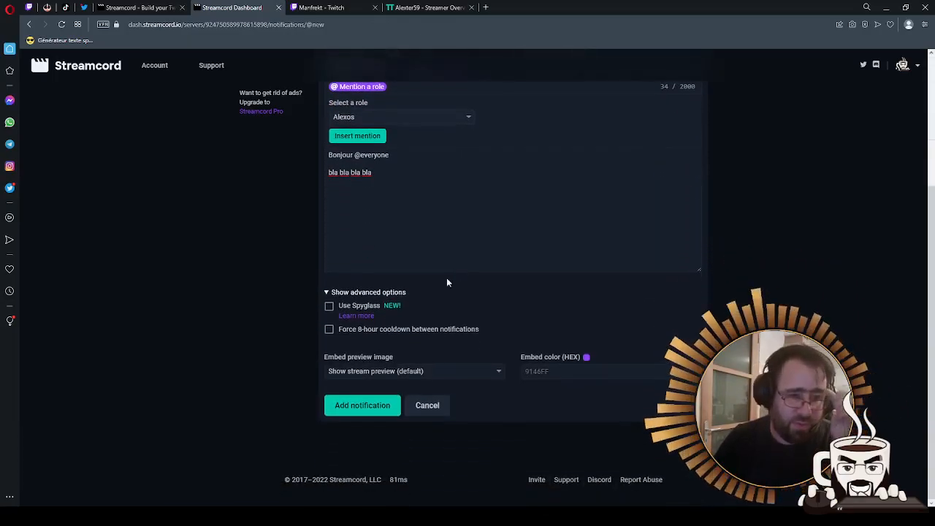
click(328, 307)
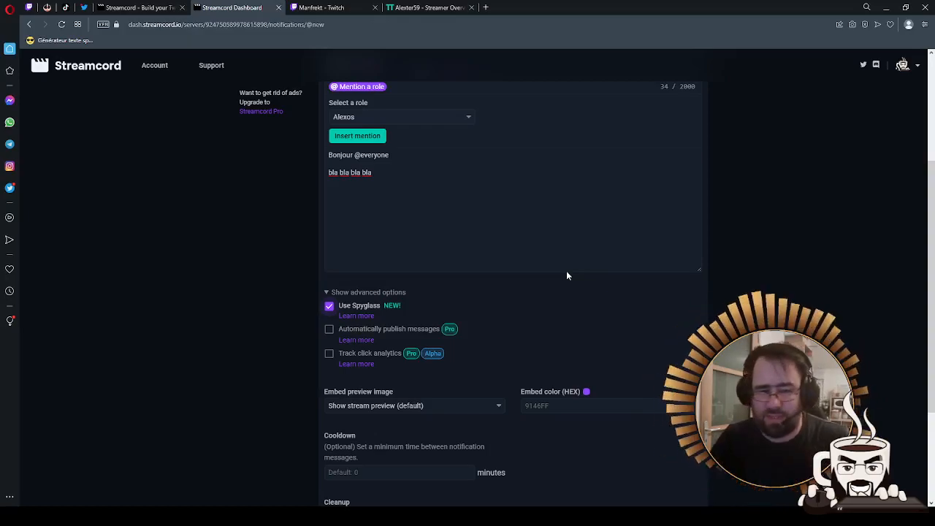
Examine the embed preview image and embed color settings, checking them against the stream announcements posted in Discord's stream-live channel
scroll(497, 292, down, 2)
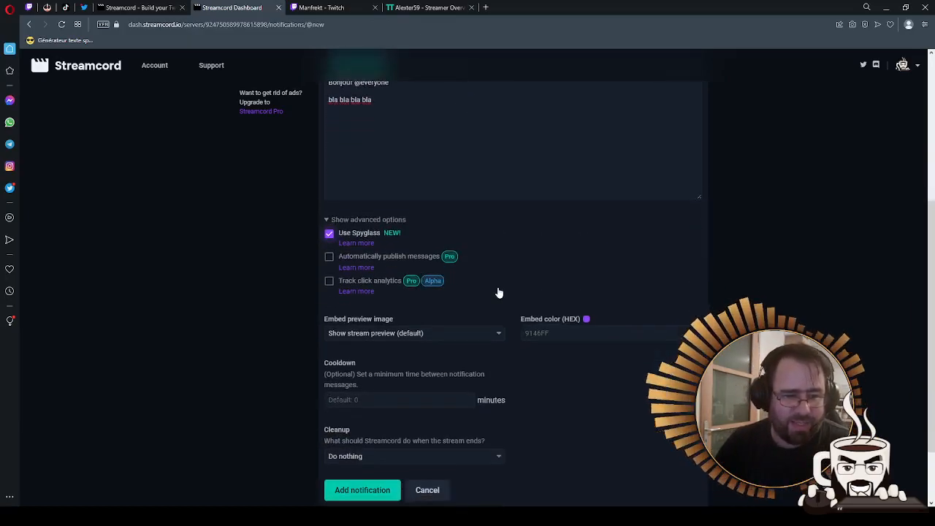
click(398, 308)
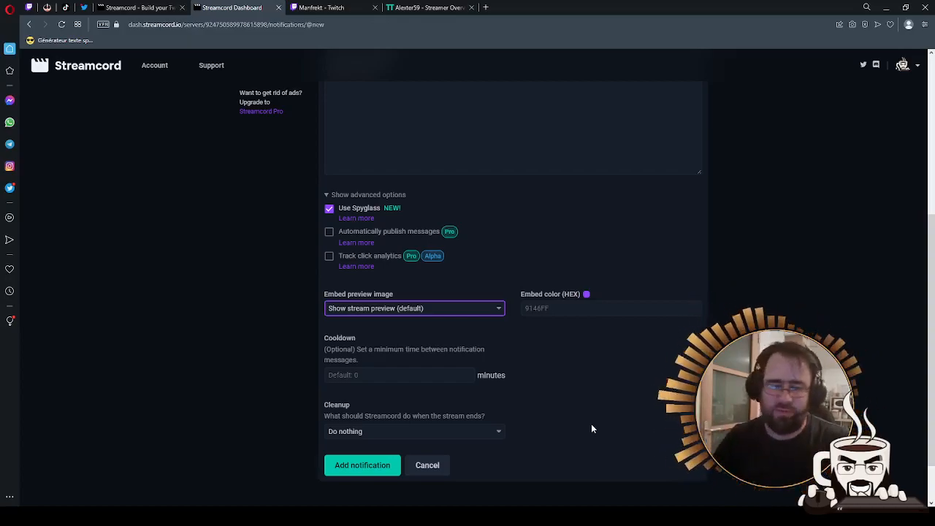
click(584, 308)
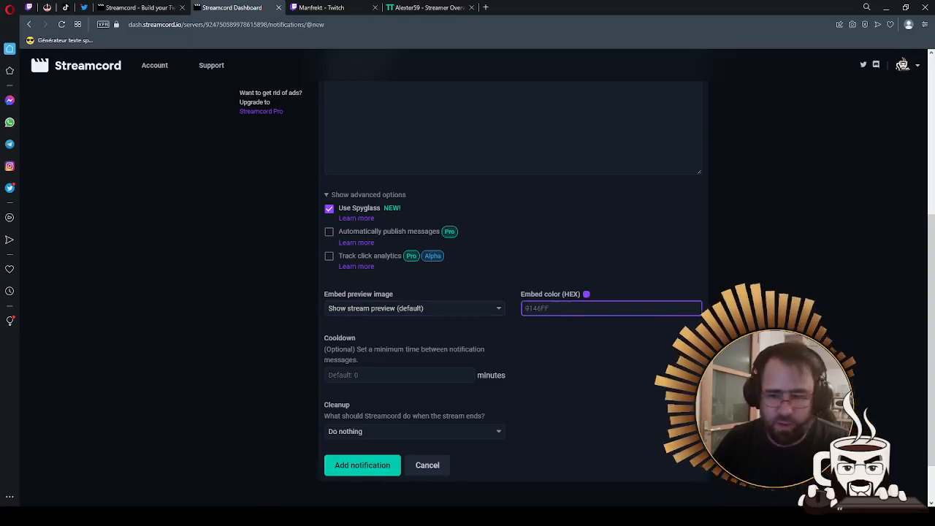
key(alt+Tab)
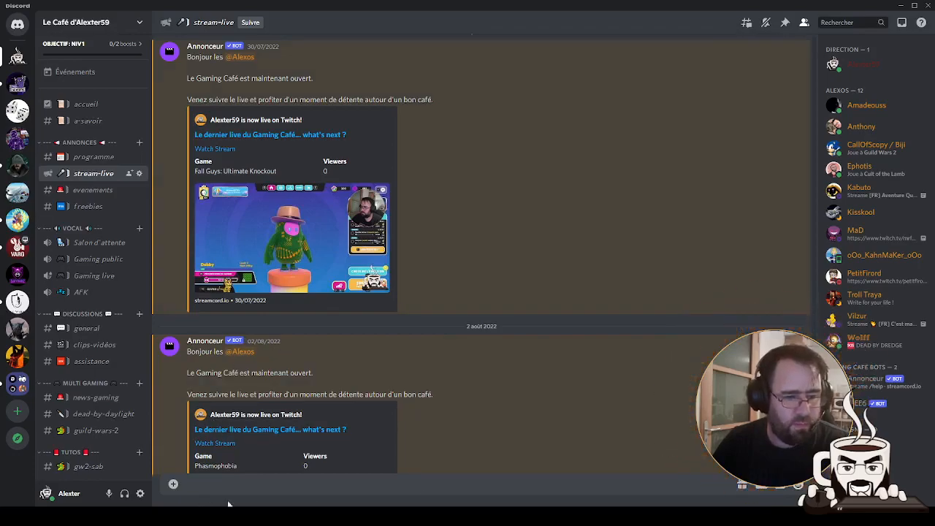
key(alt+Tab)
Leave the cooldown at its default and set the end-of-stream cleanup to "Delete the stream start message"
scroll(513, 292, down, 1)
click(376, 317)
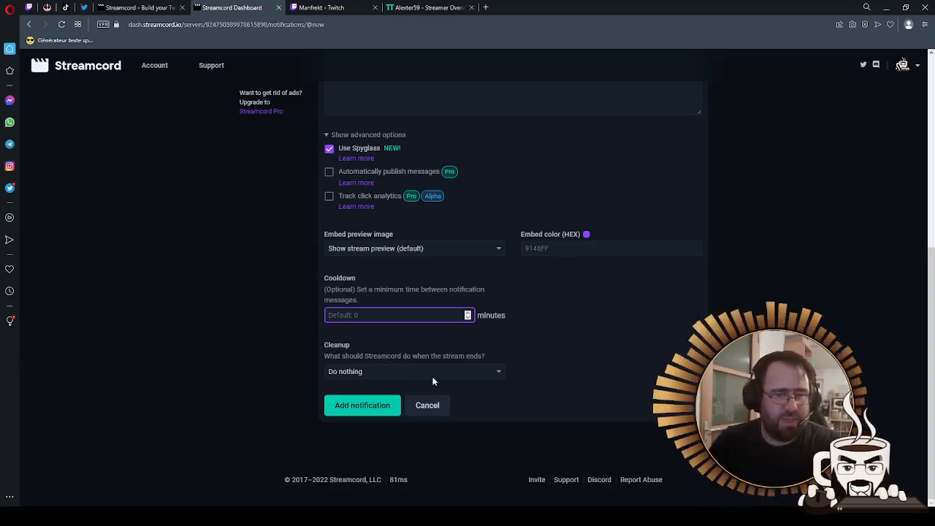
key(Tab)
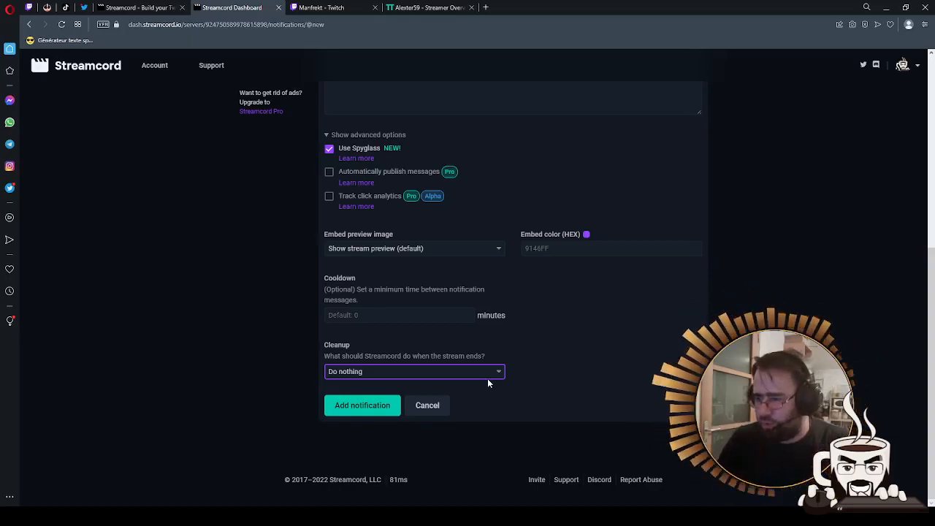
key(Down)
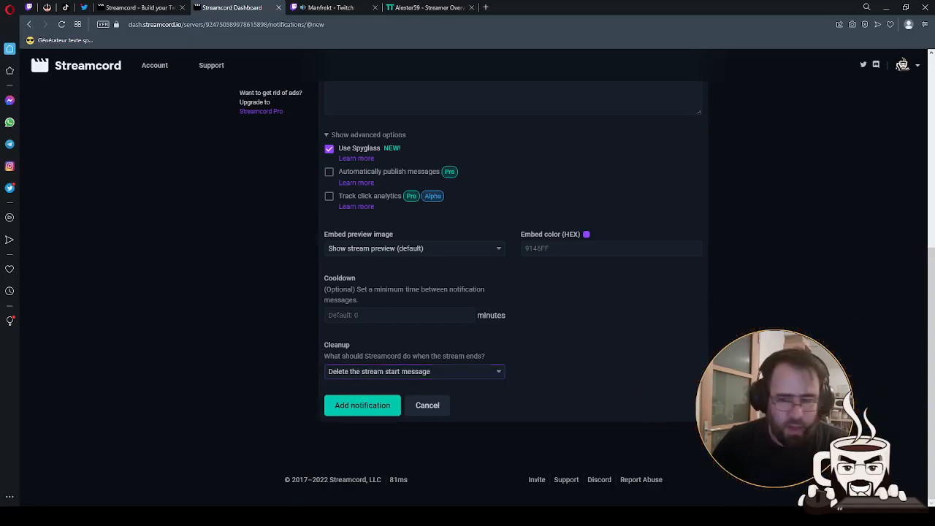
Switch to Discord and view the Announcement and Stage types for a new channel under Annonces, without creating one
key(alt+Tab)
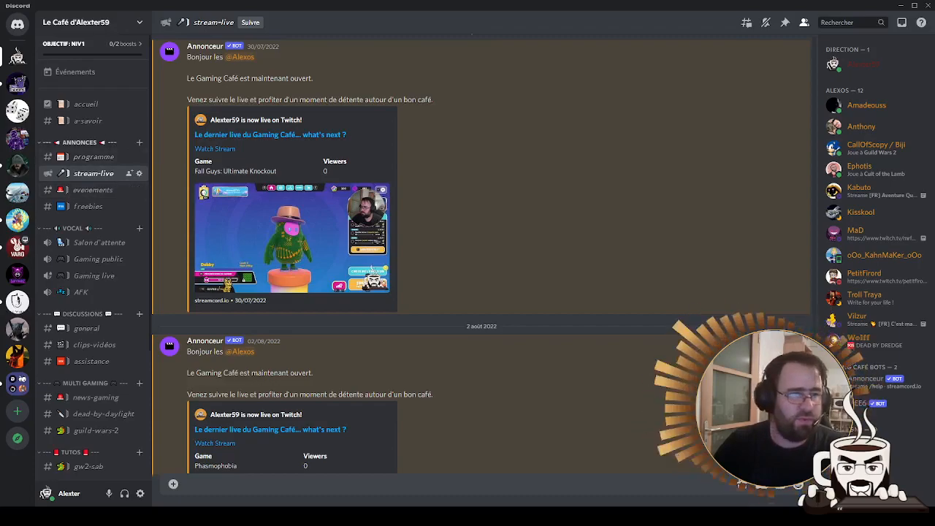
click(140, 142)
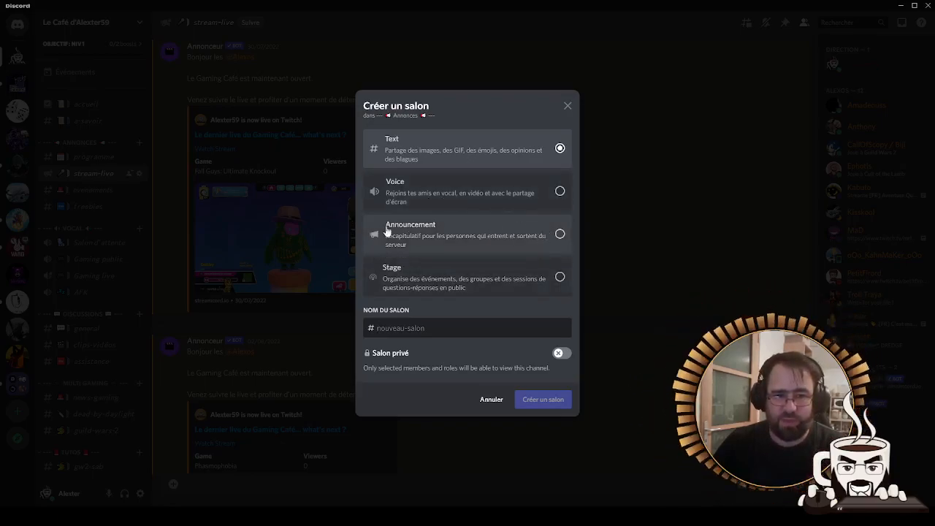
click(482, 238)
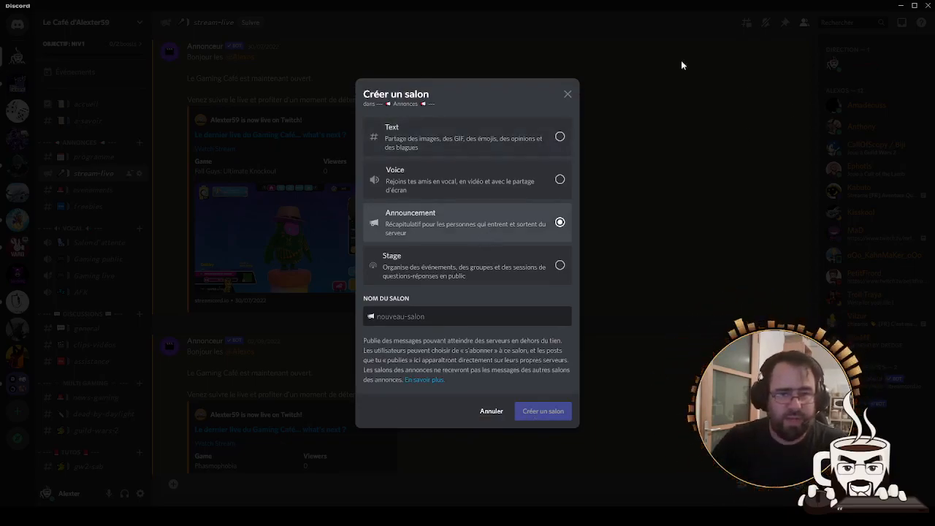
click(461, 267)
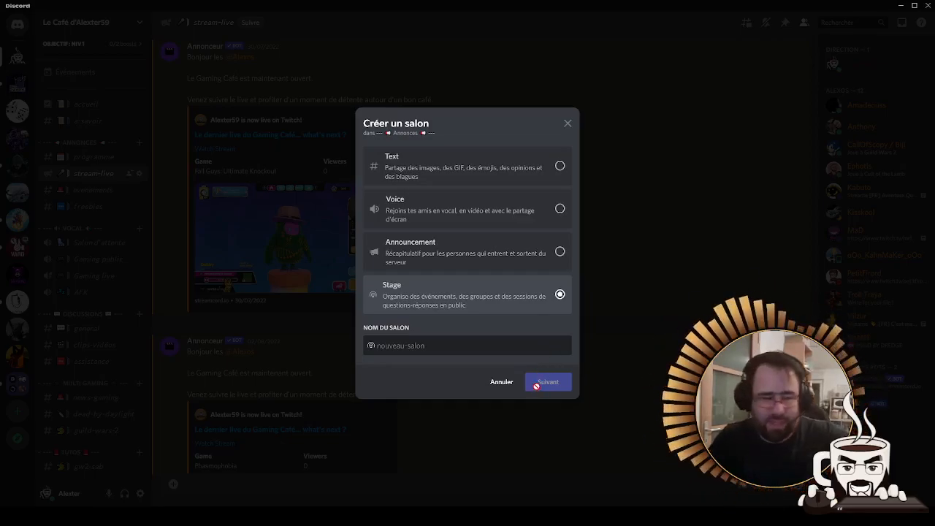
click(496, 382)
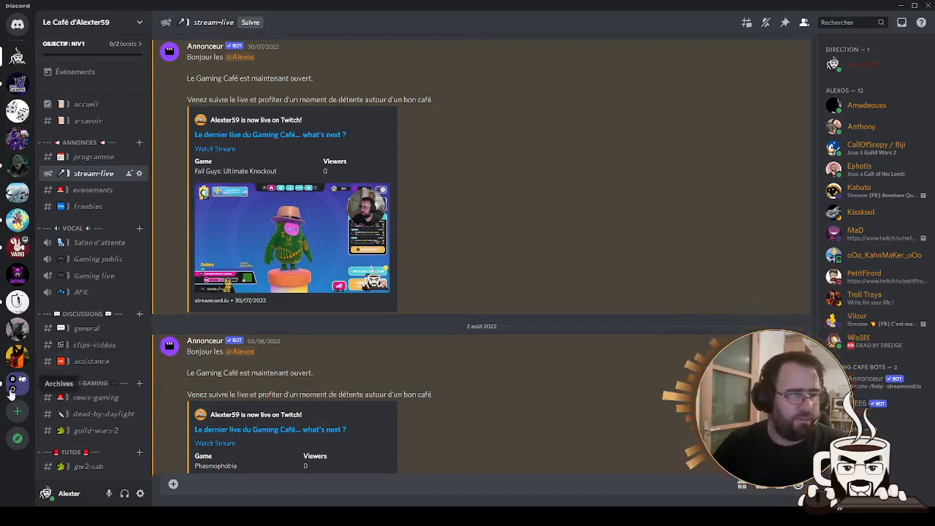
Open the server-announcements channel on the Dead by Daylight server
scroll(19, 350, down, 3)
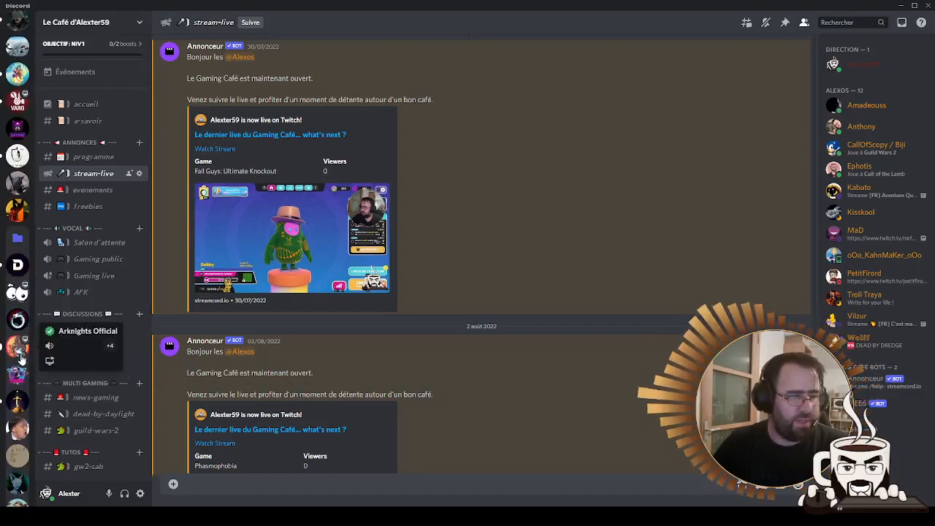
scroll(19, 350, down, 5)
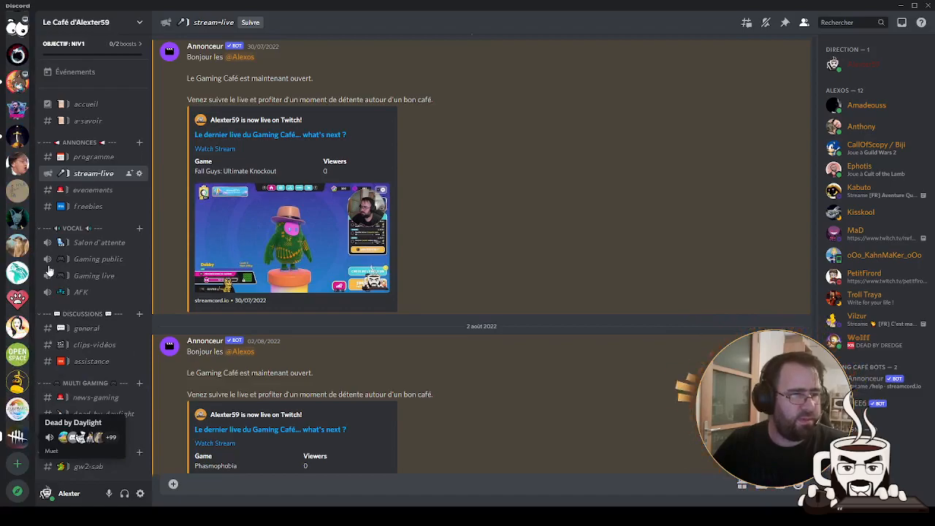
click(20, 437)
click(81, 246)
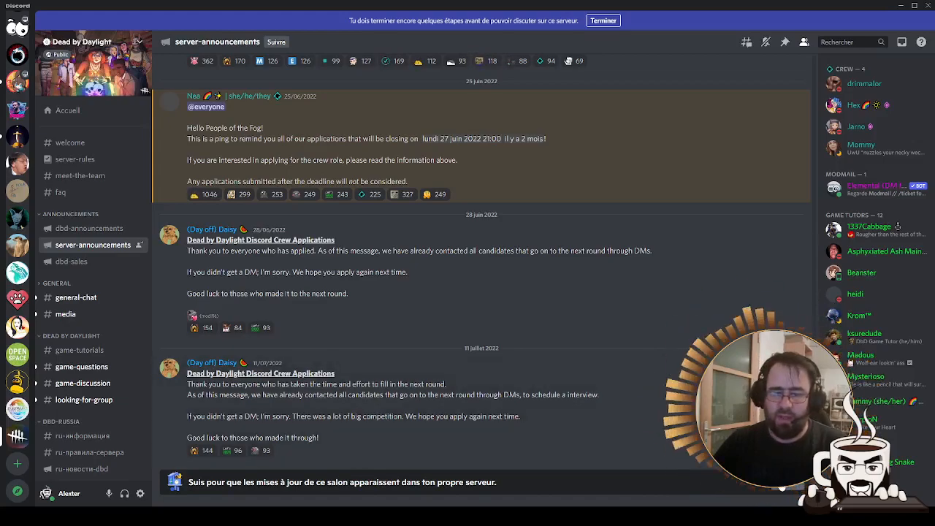
View the server and channel choices for following server-announcements, and leave without following it
click(780, 482)
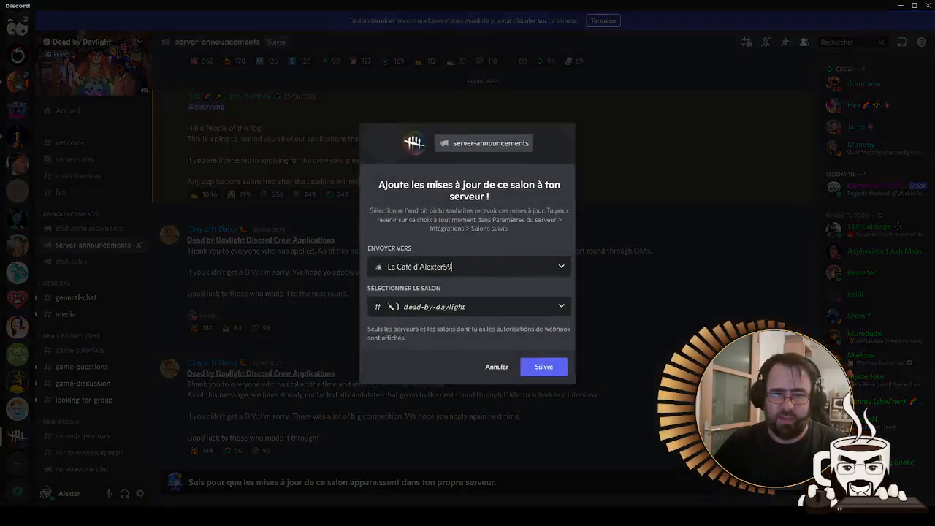
click(471, 306)
click(472, 308)
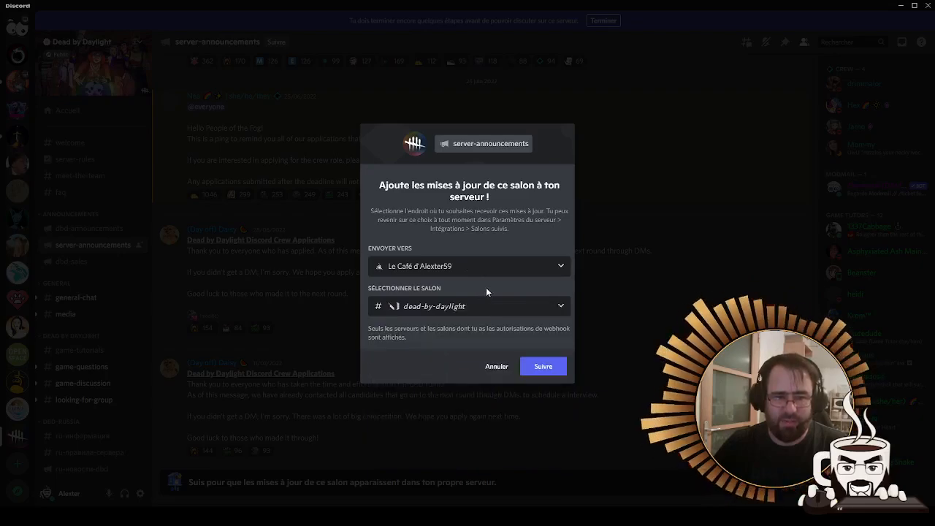
click(495, 365)
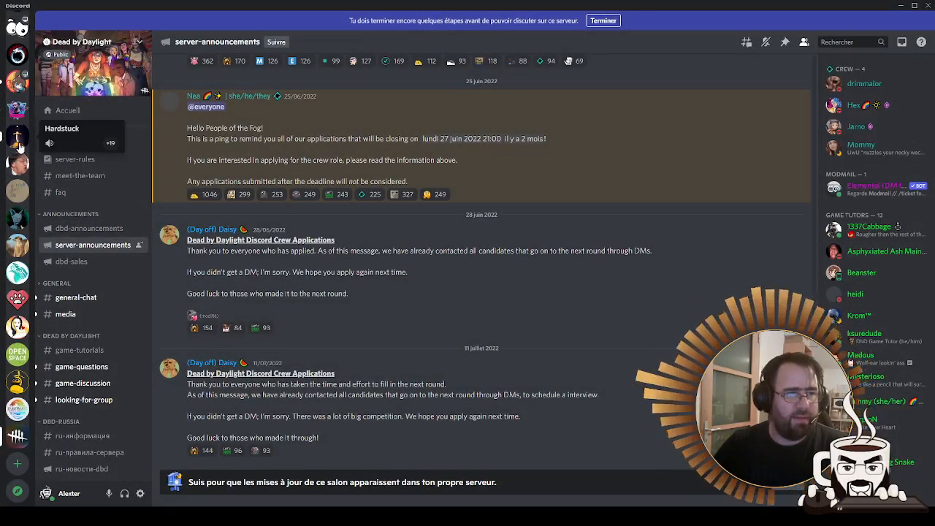
Return to the Le Café d'Alexter59 server and view its programme and evenements channels
scroll(20, 146, up, 10)
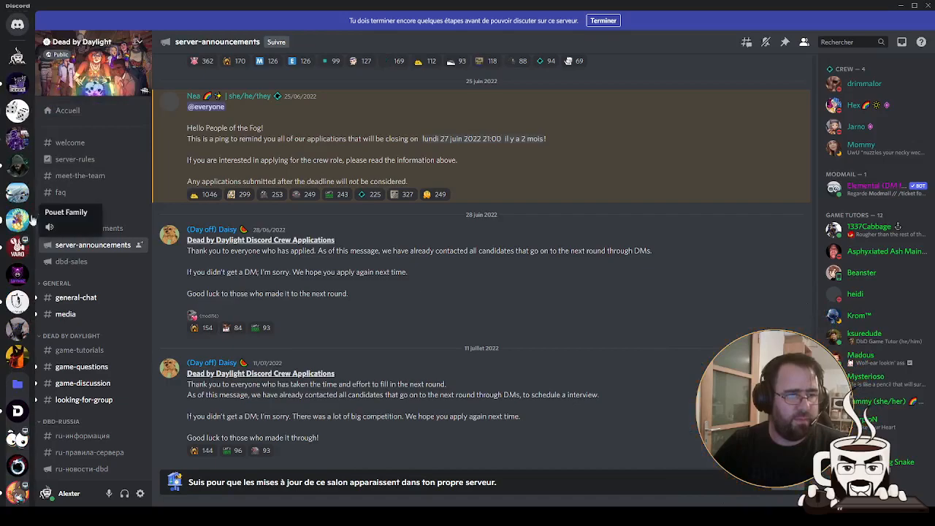
click(17, 55)
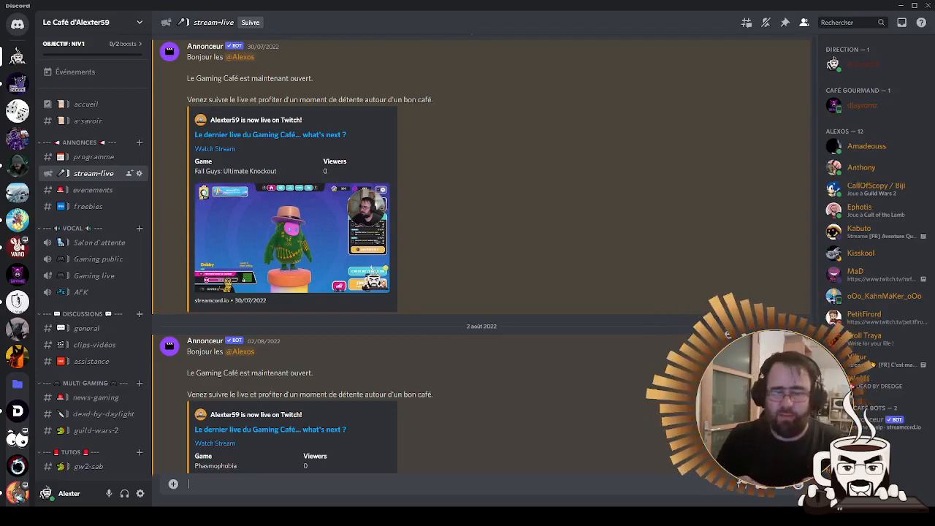
click(105, 156)
click(89, 191)
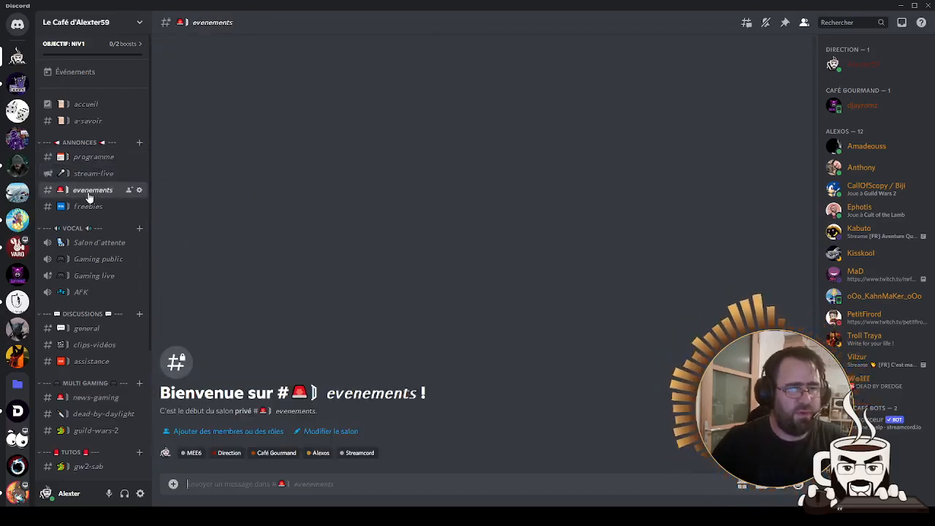